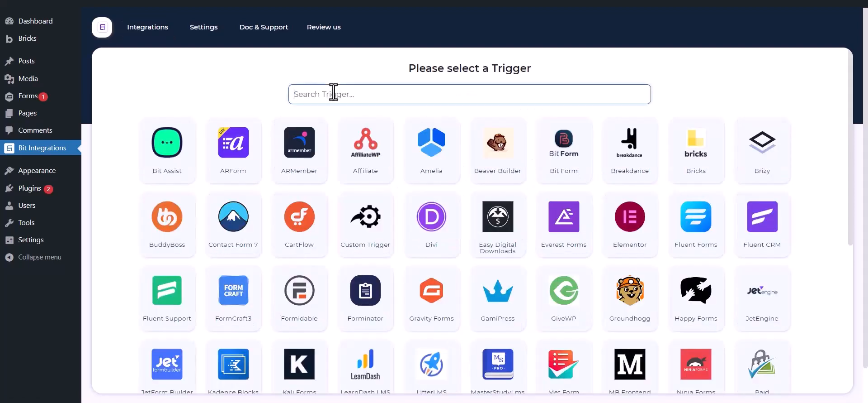
# Set Gravity Forms' Contact Us form as the integration trigger
pyautogui.write('g')
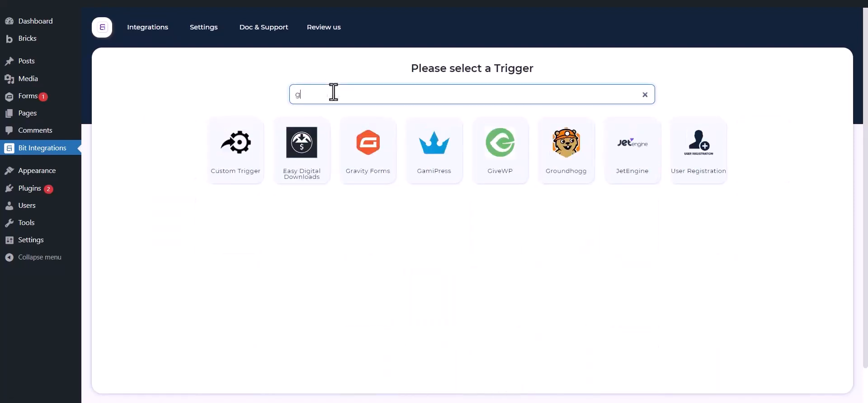
pyautogui.write('ravity form')
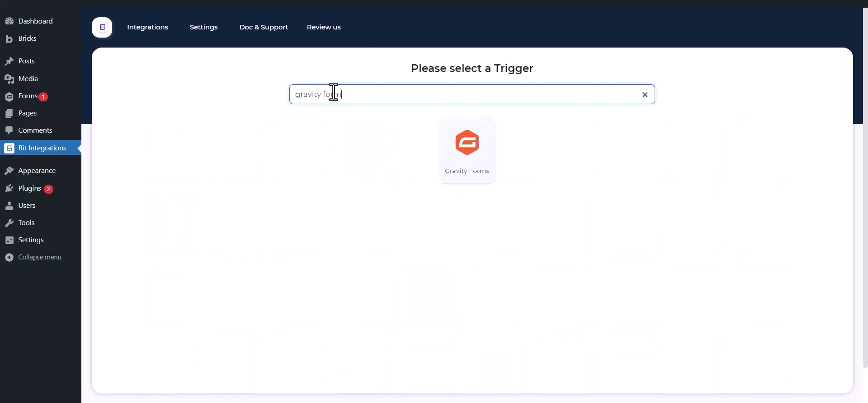
pyautogui.write('s')
pyautogui.click(450, 159)
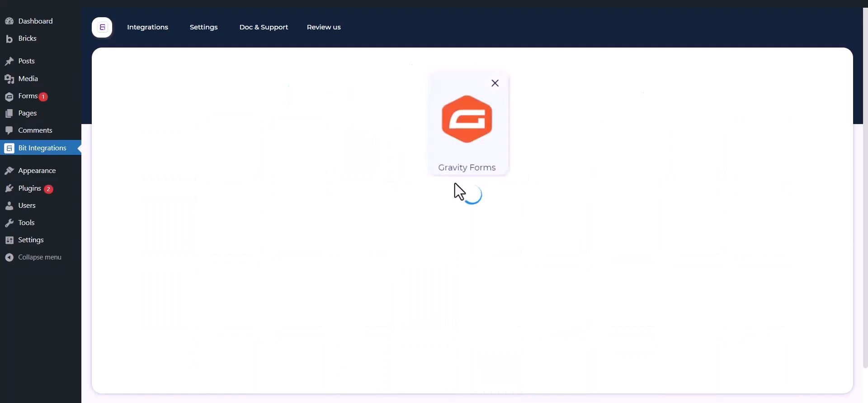
pyautogui.click(471, 223)
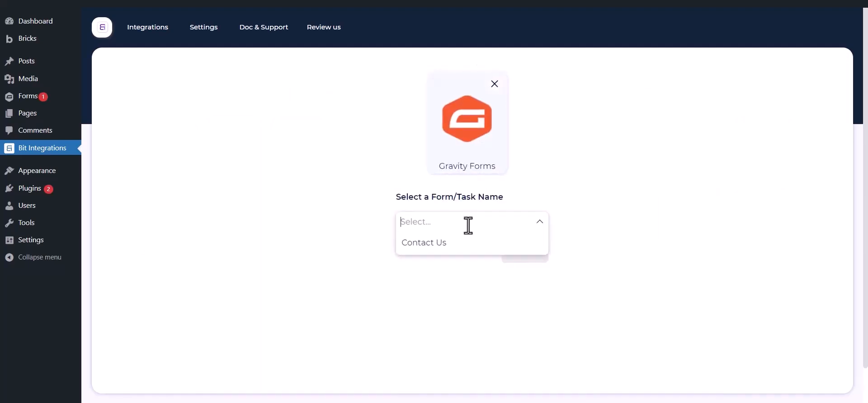
pyautogui.click(452, 244)
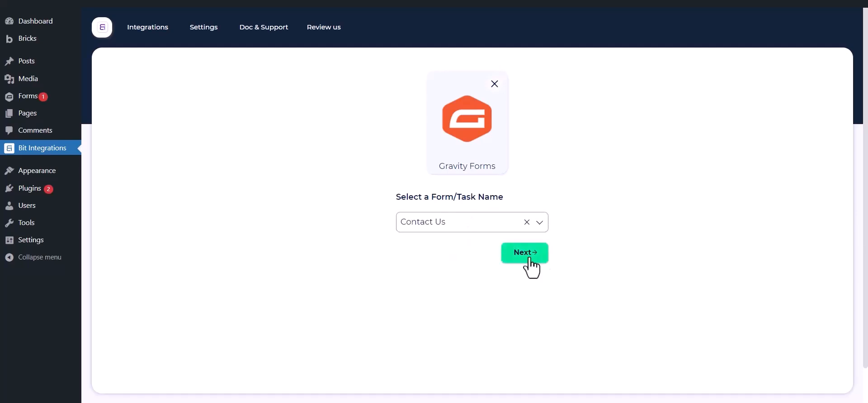
pyautogui.click(520, 251)
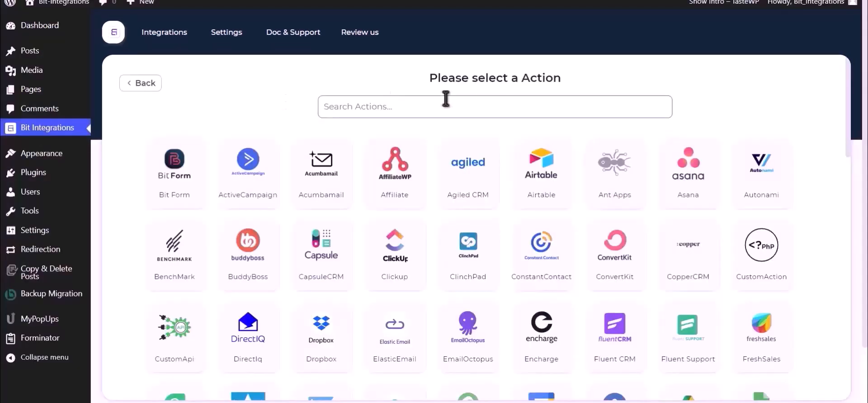
# Pick Google Drive as the action and follow its Google API Console link
pyautogui.write('Goo')
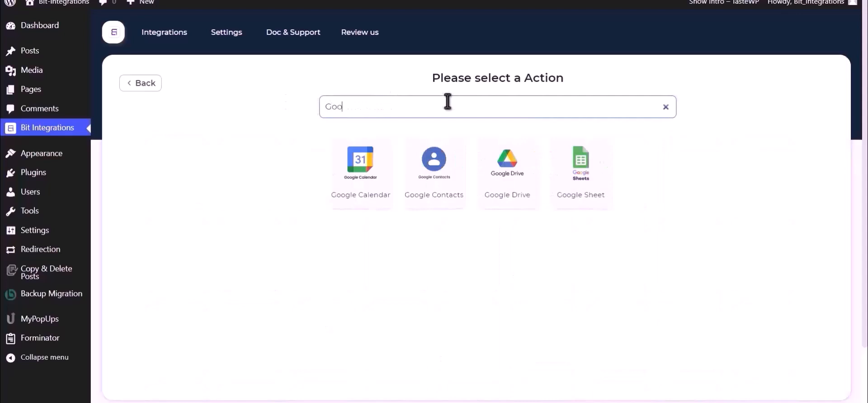
pyautogui.write('g')
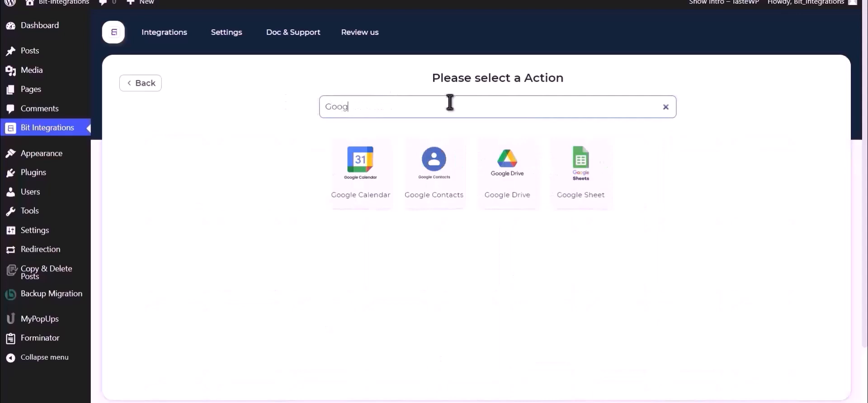
pyautogui.click(502, 179)
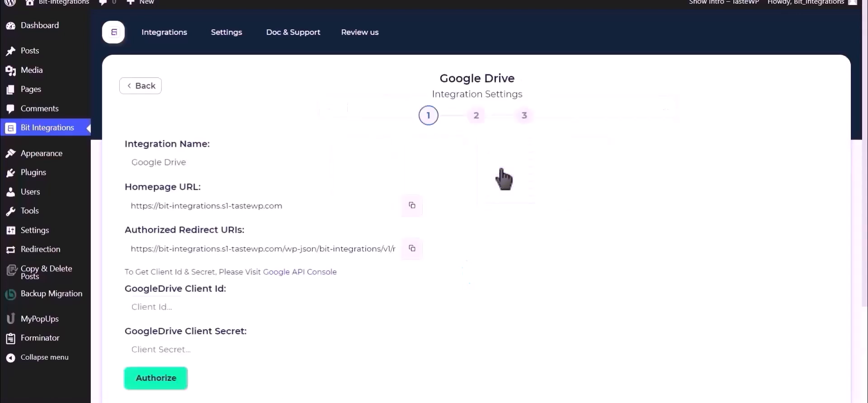
pyautogui.scroll(-2, 502, 179)
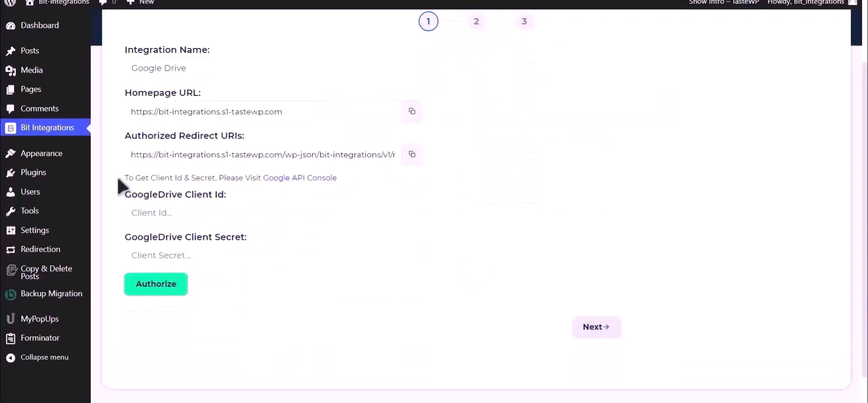
pyautogui.moveTo(124, 178); pyautogui.dragTo(262, 179)
pyautogui.click(285, 184)
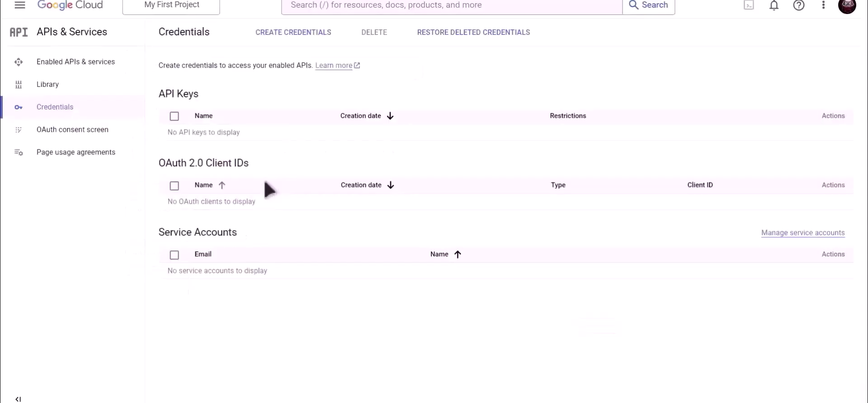
# Find the Google Drive API through the console search and enable it
pyautogui.click(384, 5)
pyautogui.write('Google')
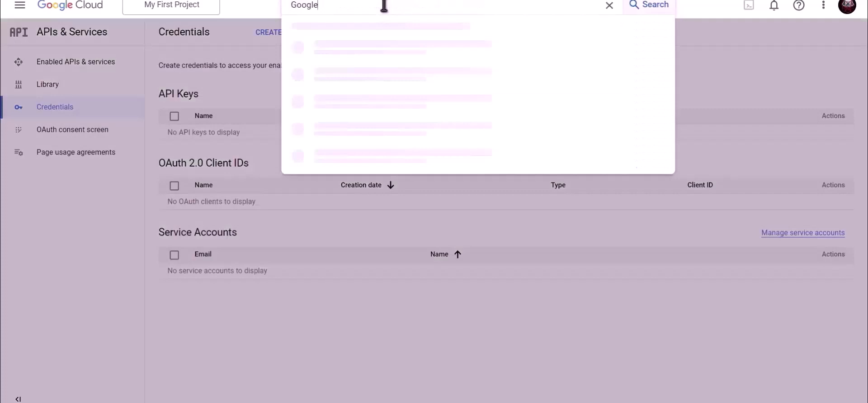
pyautogui.write(' Drive API')
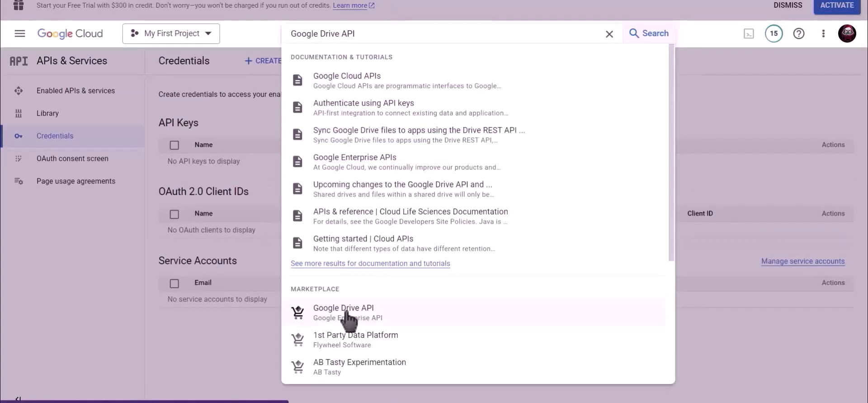
pyautogui.click(344, 312)
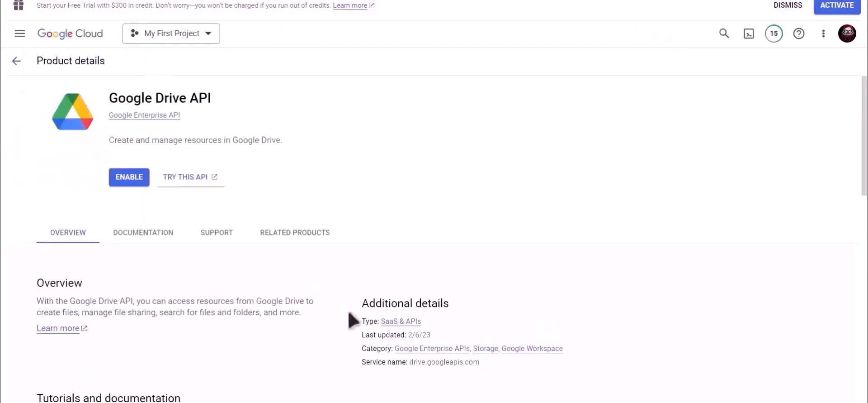
pyautogui.click(135, 178)
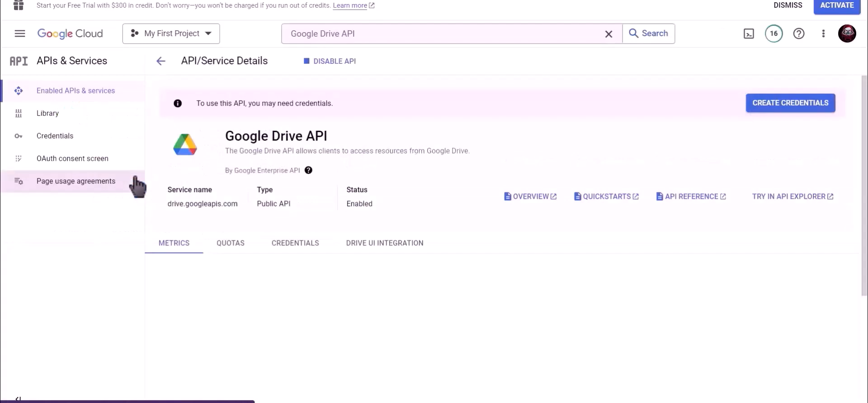
# Start a new OAuth client ID of type Web application under Credentials
pyautogui.click(72, 136)
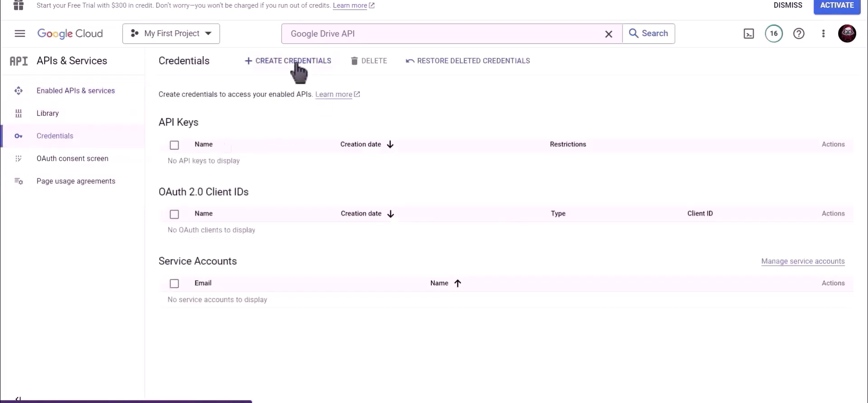
pyautogui.click(289, 68)
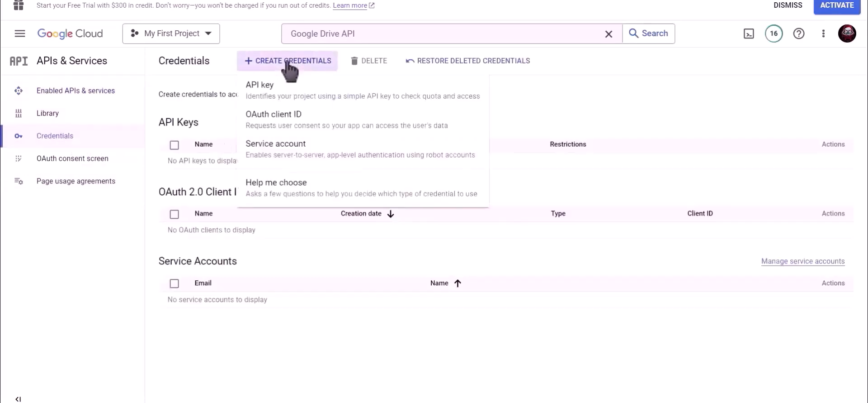
pyautogui.click(325, 123)
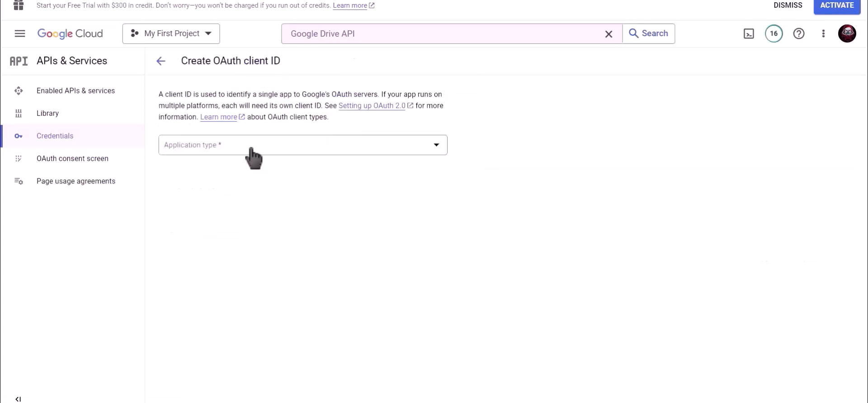
pyautogui.click(223, 146)
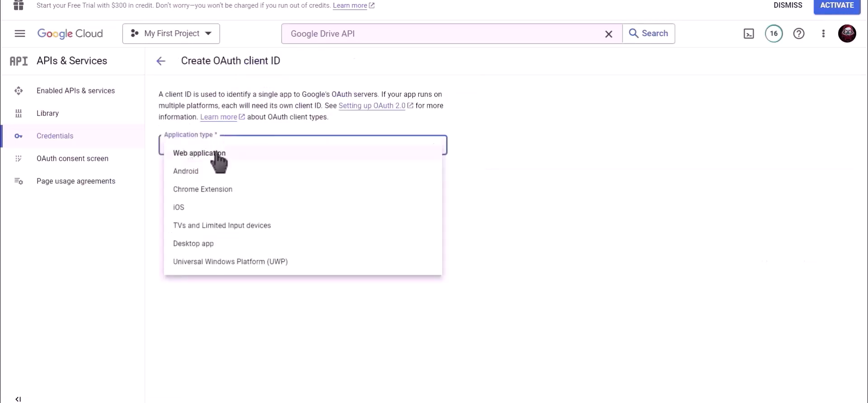
pyautogui.click(235, 153)
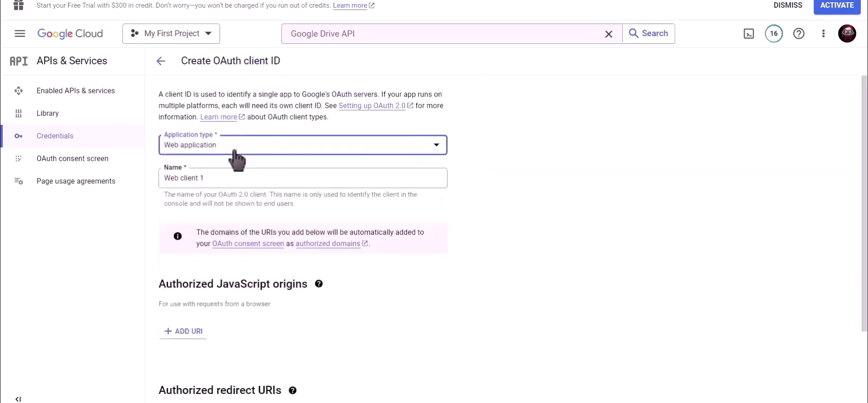
# Name the client 'Bit Integrations' and copy the plugin's authorized redirect URI
pyautogui.moveTo(215, 177); pyautogui.dragTo(156, 177)
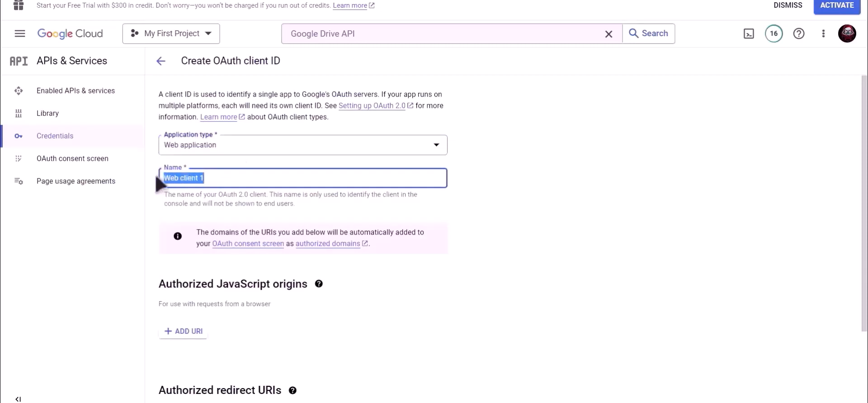
pyautogui.write('Bit Integrations')
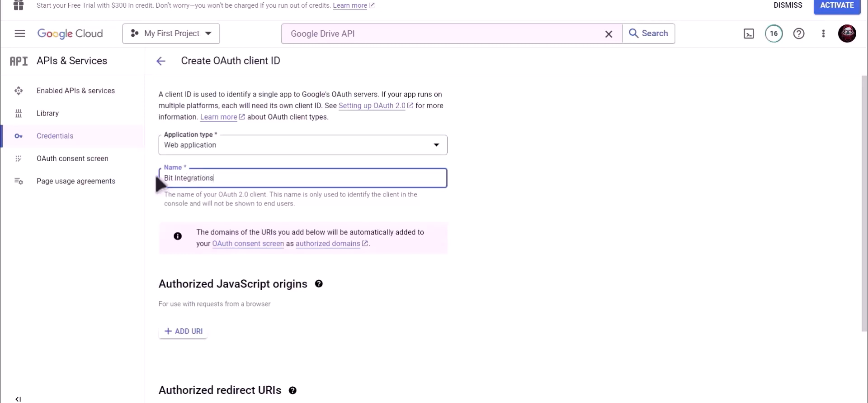
pyautogui.click(470, 224)
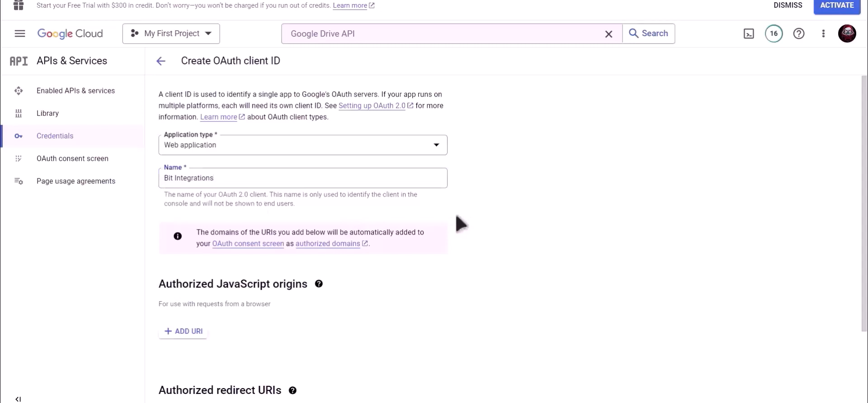
pyautogui.scroll(-3, 461, 224)
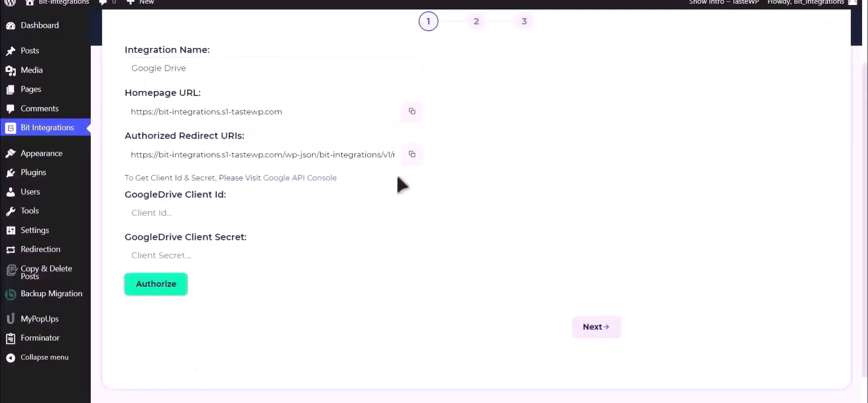
pyautogui.click(412, 154)
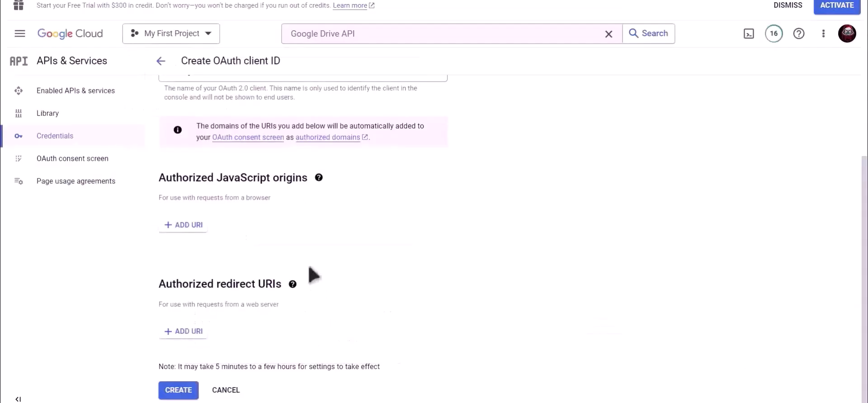
# Paste the copied URI as a new authorized redirect URI and create the client
pyautogui.click(188, 337)
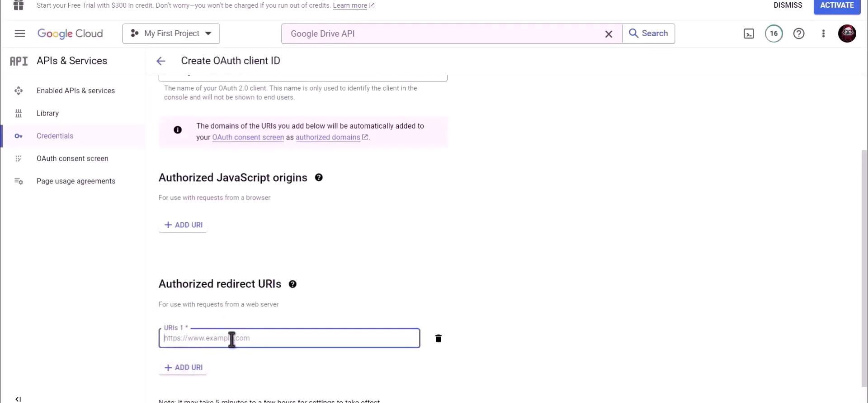
pyautogui.hotkey('ctrl', 'v')
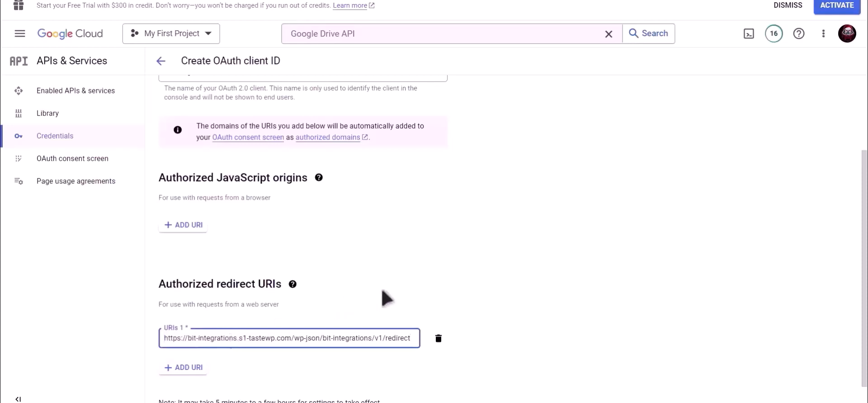
pyautogui.scroll(-1, 432, 290)
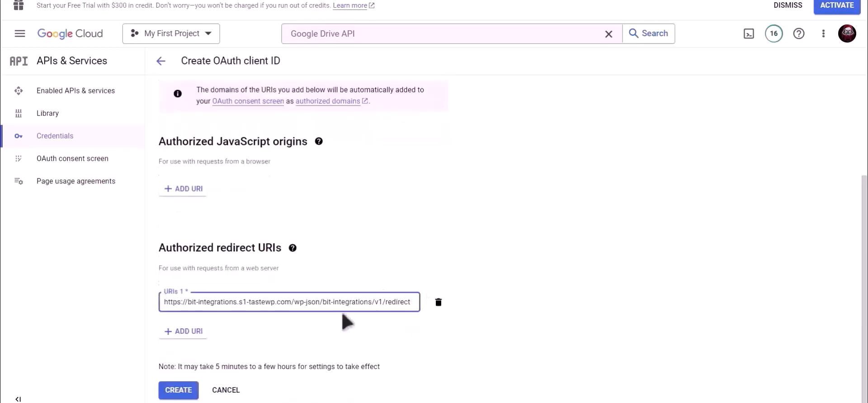
pyautogui.click(180, 390)
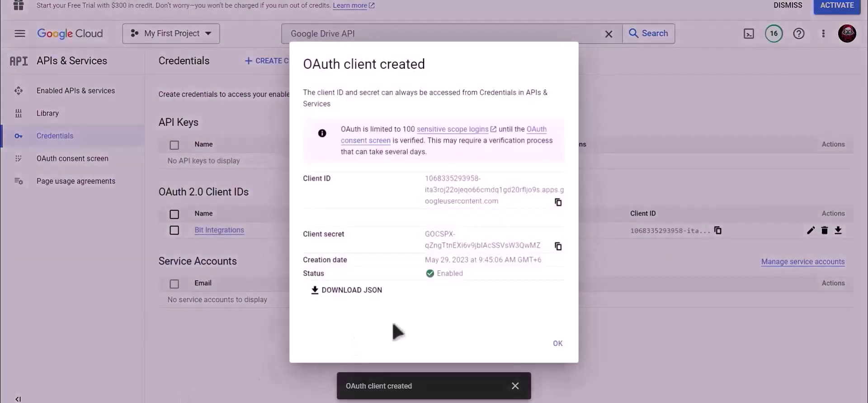
# Copy the OAuth client ID into the plugin's Client Id field
pyautogui.moveTo(339, 177); pyautogui.dragTo(301, 179)
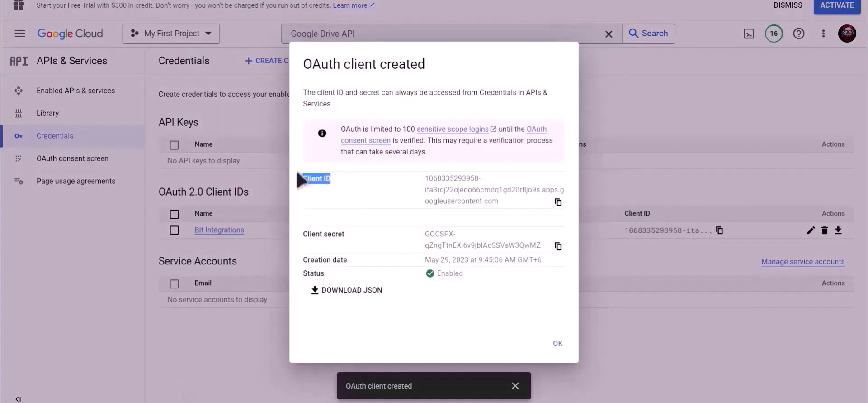
pyautogui.click(559, 202)
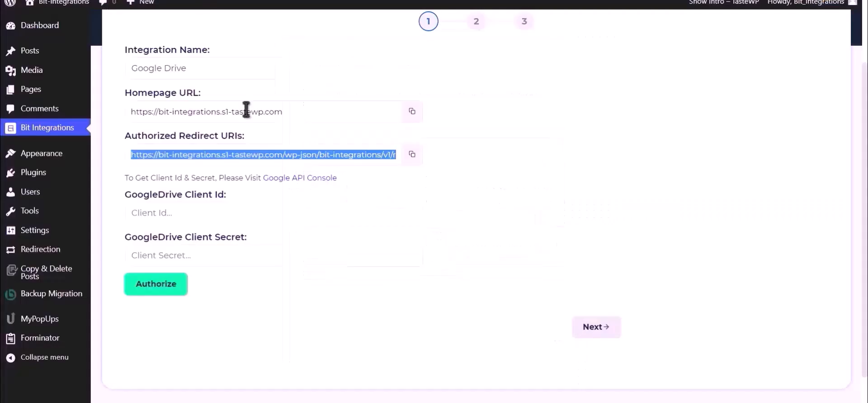
pyautogui.click(213, 215)
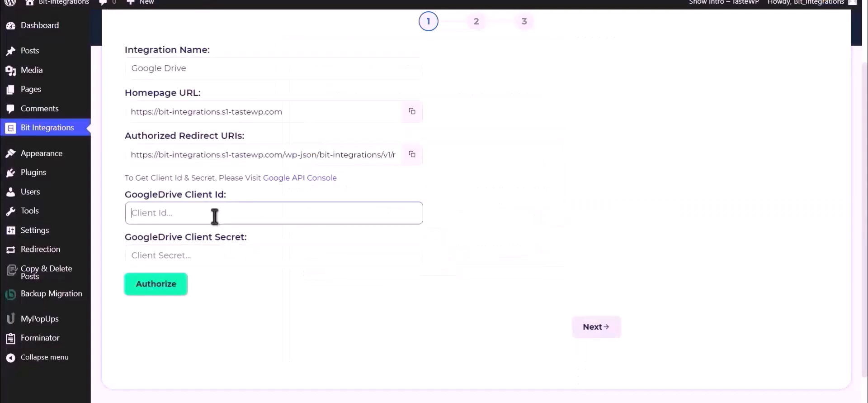
pyautogui.hotkey('ctrl', 'v')
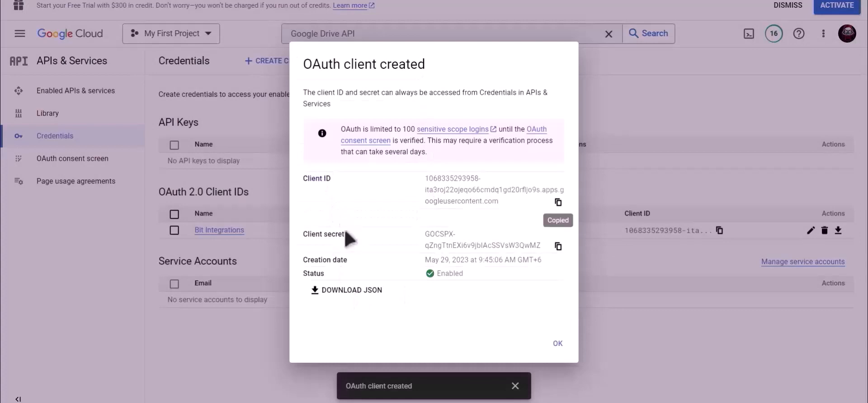
# Copy the client secret into the plugin's Client Secret field
pyautogui.moveTo(346, 234); pyautogui.dragTo(303, 234)
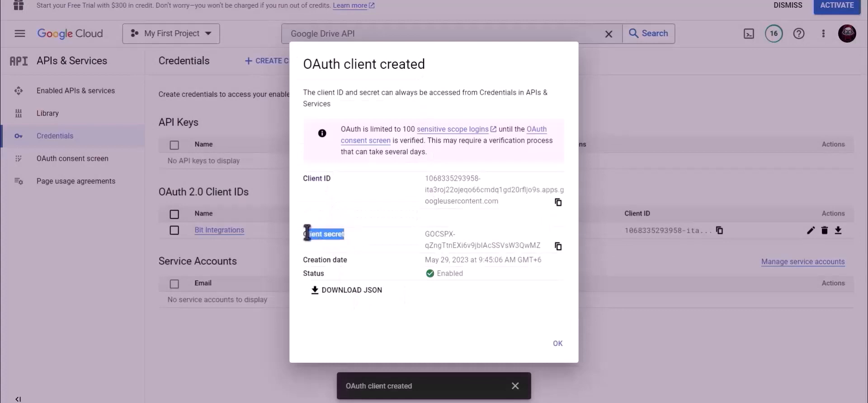
pyautogui.click(559, 246)
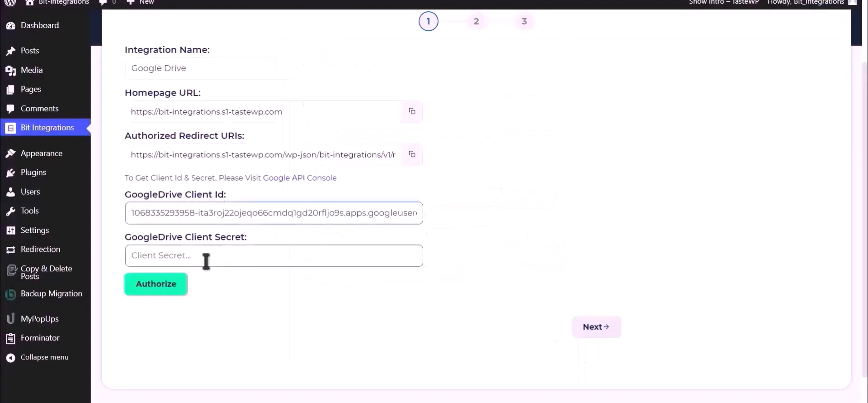
pyautogui.click(206, 262)
pyautogui.hotkey('ctrl', 'v')
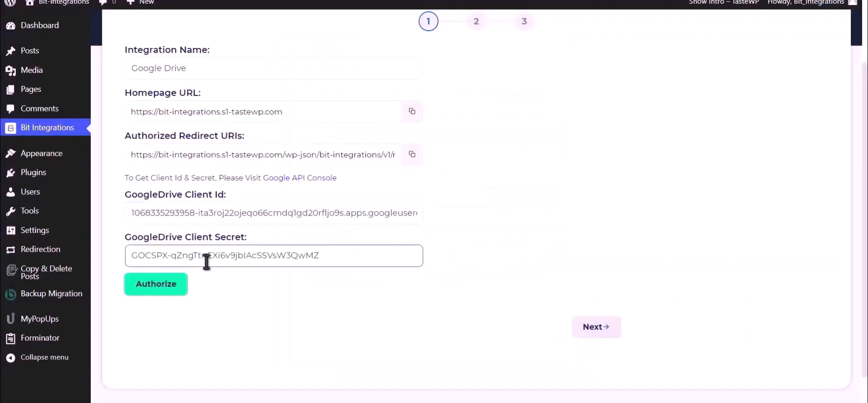
# Authorize Drive access with the Google account past the unverified-app warning, then continue to Field Map
pyautogui.click(156, 285)
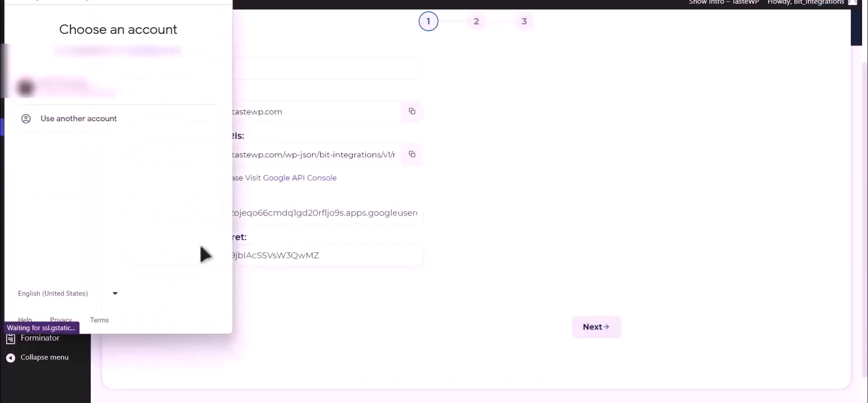
pyautogui.click(130, 103)
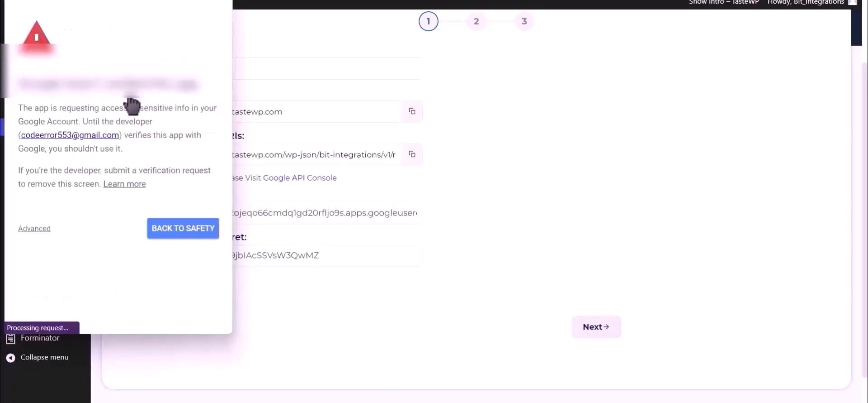
pyautogui.click(47, 231)
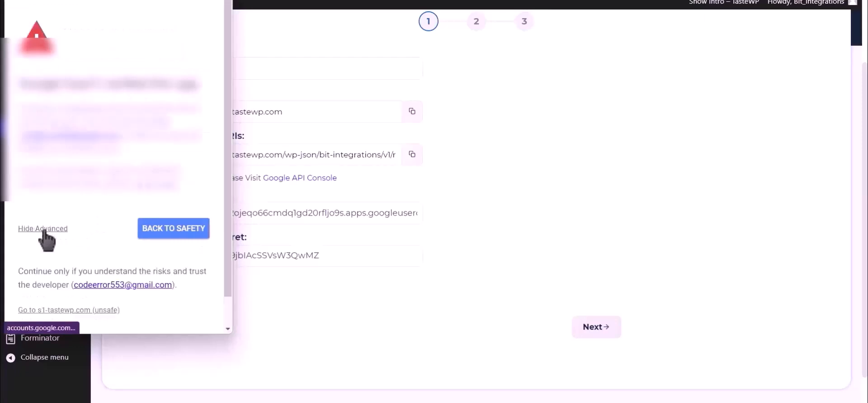
pyautogui.click(94, 305)
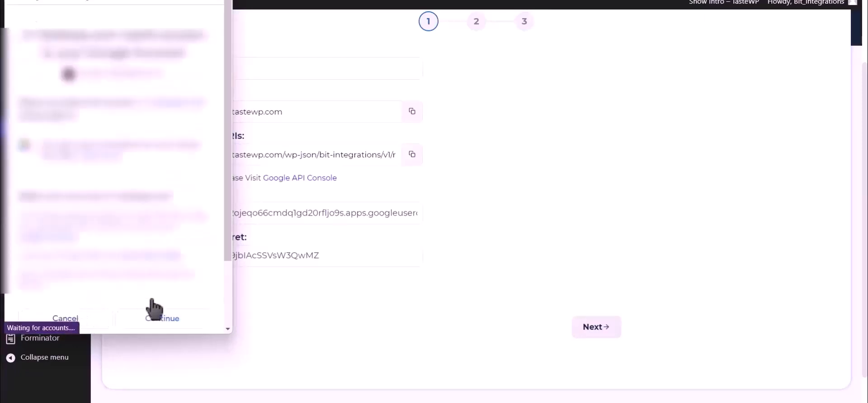
pyautogui.click(177, 318)
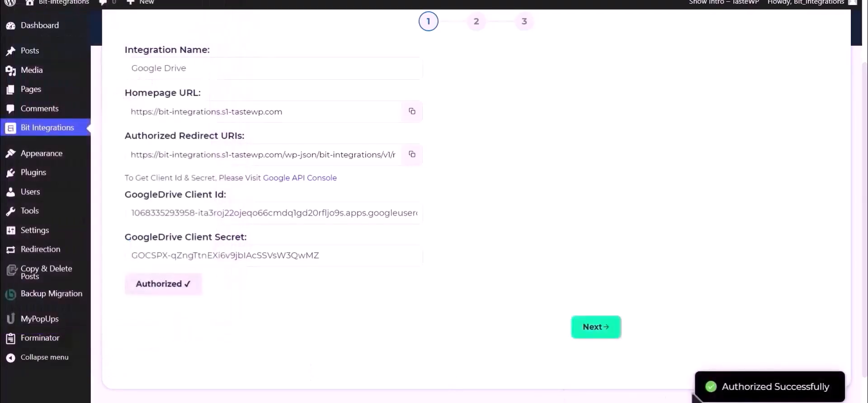
pyautogui.moveTo(723, 387); pyautogui.dragTo(832, 389)
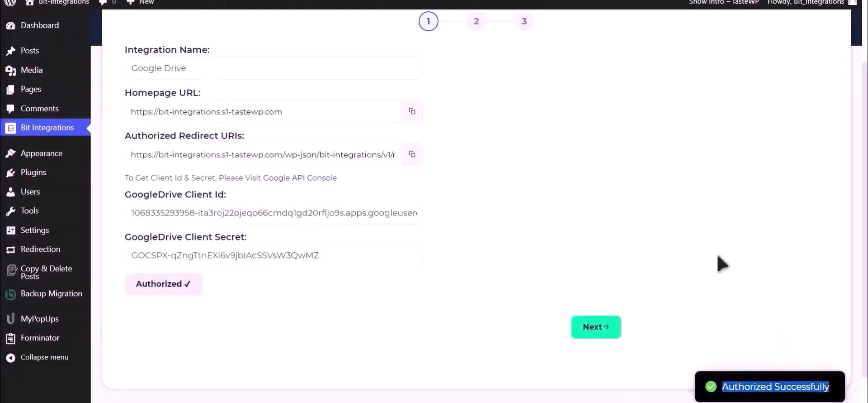
pyautogui.click(602, 332)
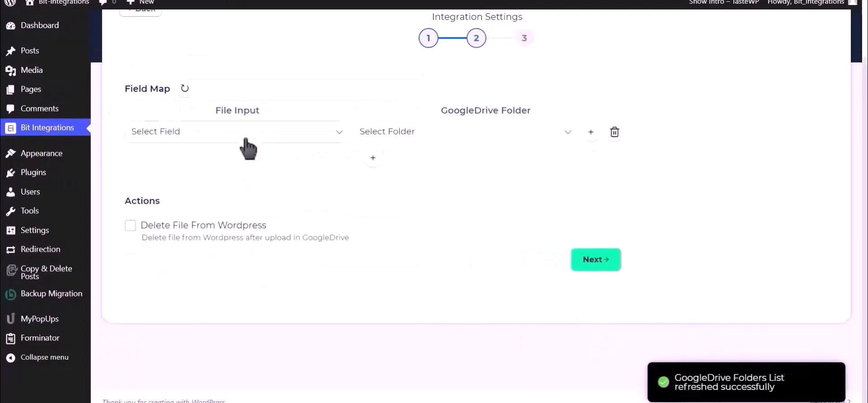
# Map Upload file-1 to the Bit Integrations Drive folder and proceed to the final step
pyautogui.click(246, 138)
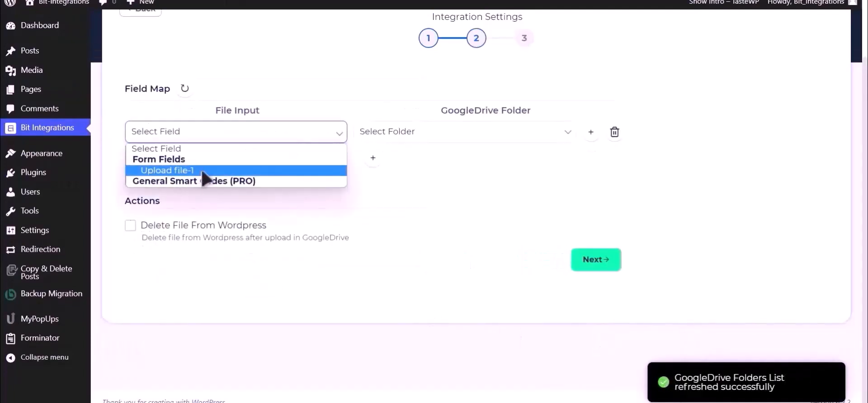
pyautogui.click(205, 171)
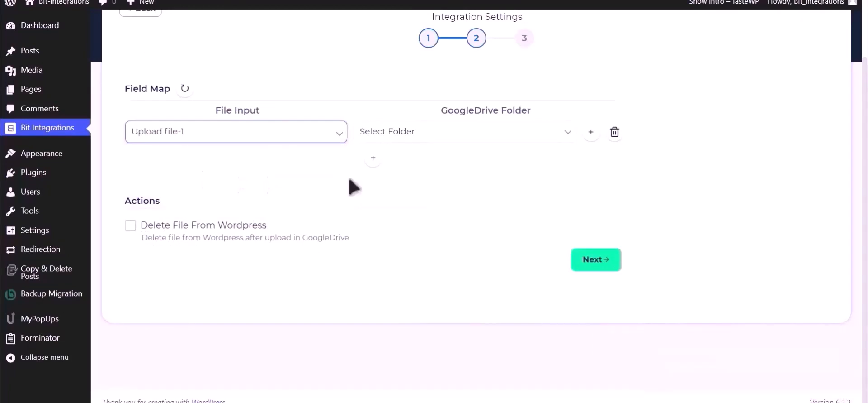
pyautogui.click(472, 138)
pyautogui.click(451, 159)
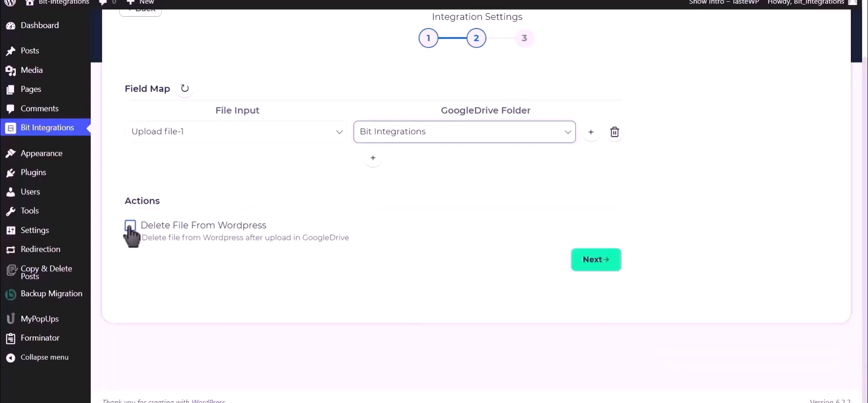
pyautogui.click(597, 260)
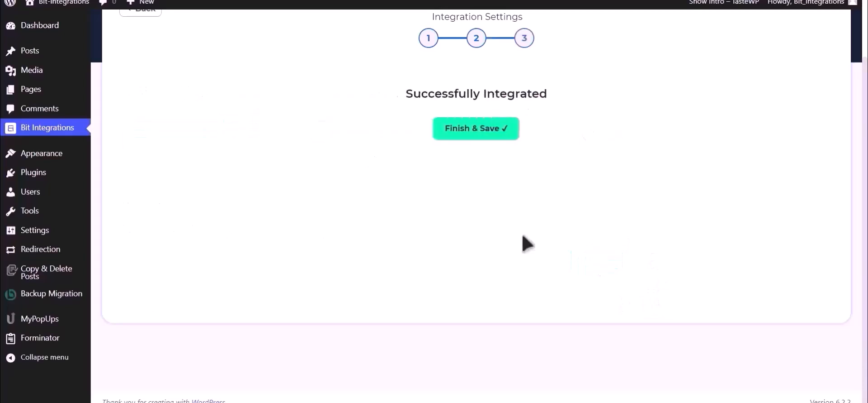
# Save the integration and fill the test form's name, e-mail and phone number
pyautogui.click(484, 133)
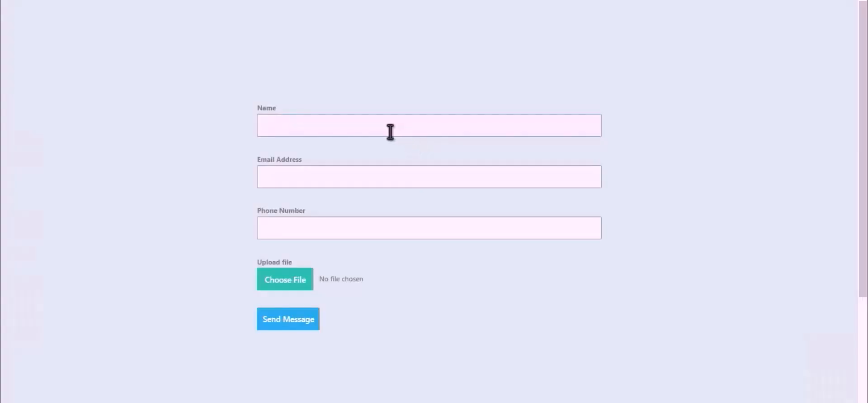
pyautogui.click(390, 132)
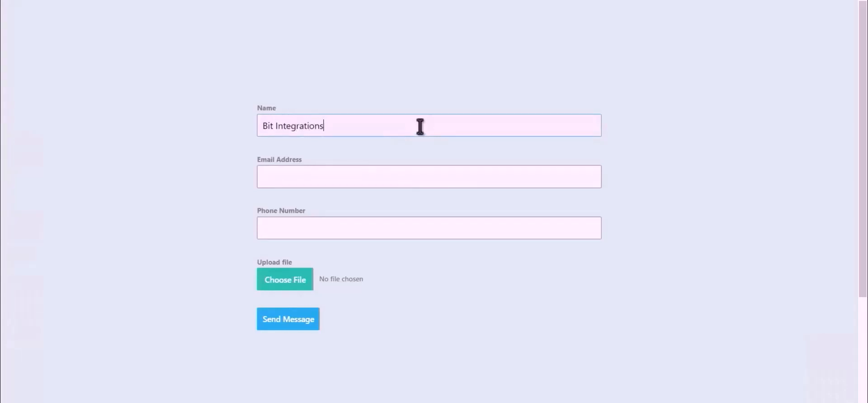
pyautogui.click(421, 173)
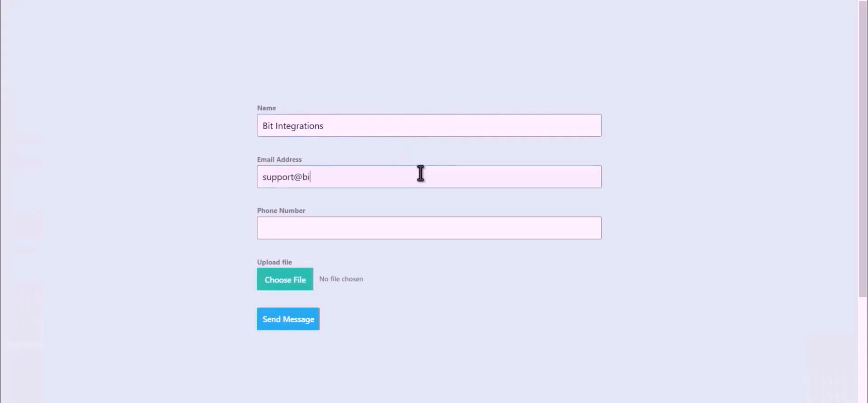
pyautogui.click(380, 229)
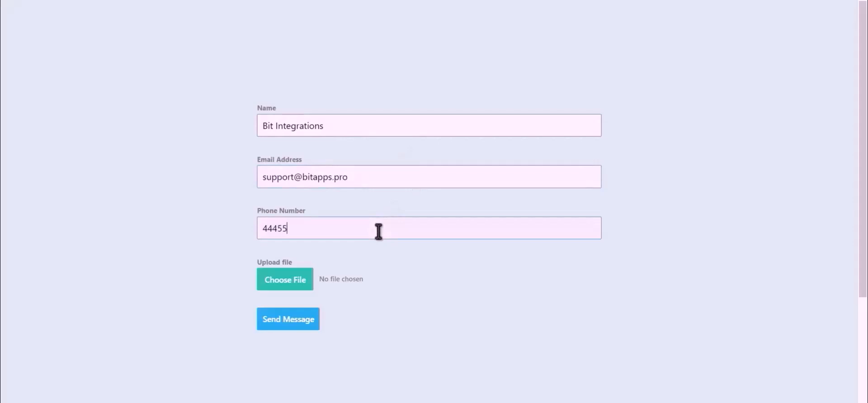
pyautogui.write('444555666')
# Attach Bit Integrations.png, send the form, and open the Drive Bit Integrations folder
pyautogui.click(274, 289)
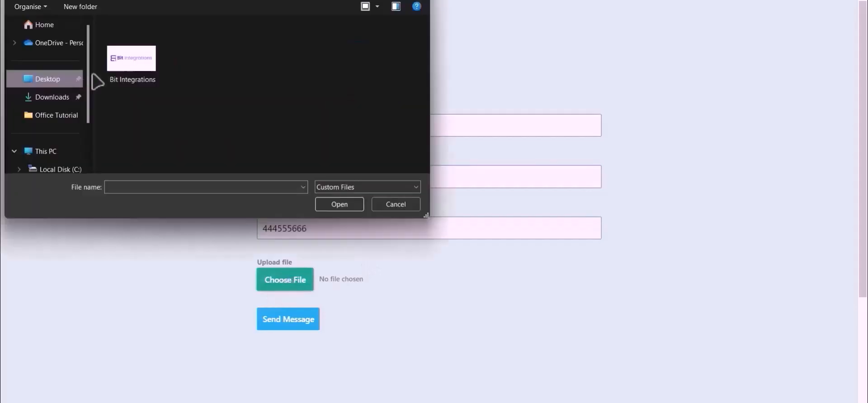
pyautogui.doubleClick(126, 63)
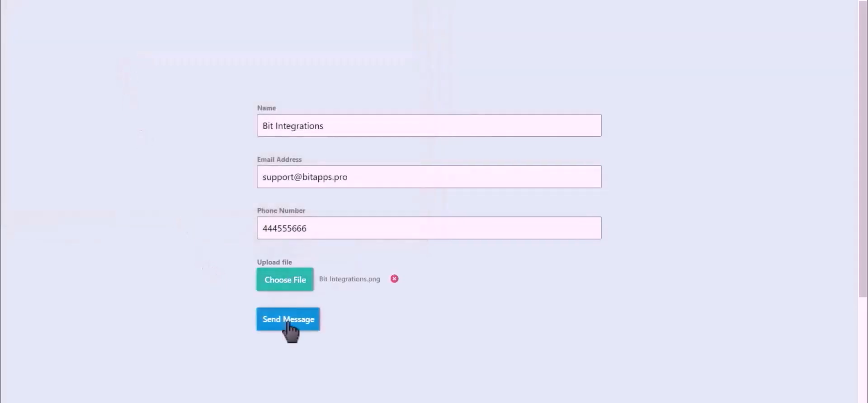
pyautogui.click(288, 320)
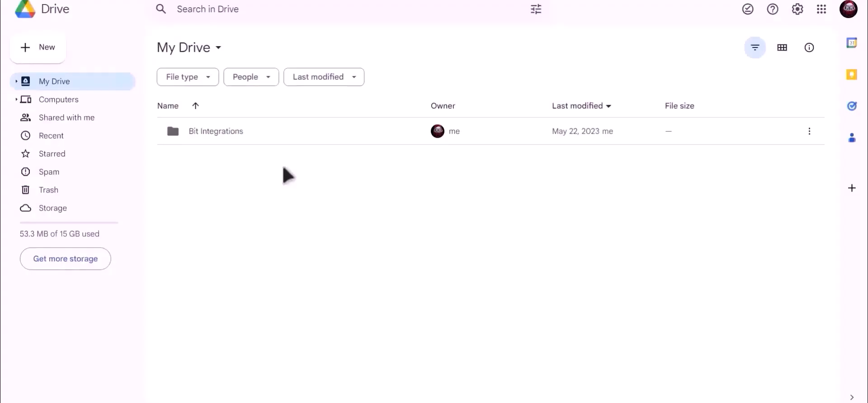
pyautogui.click(202, 133)
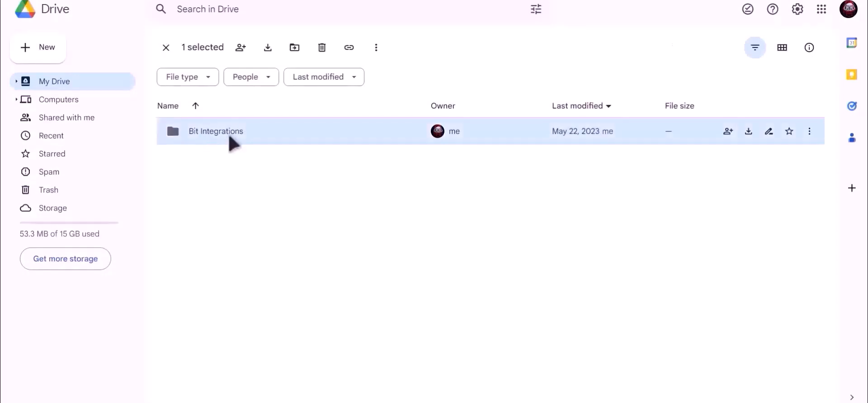
pyautogui.press('Return')
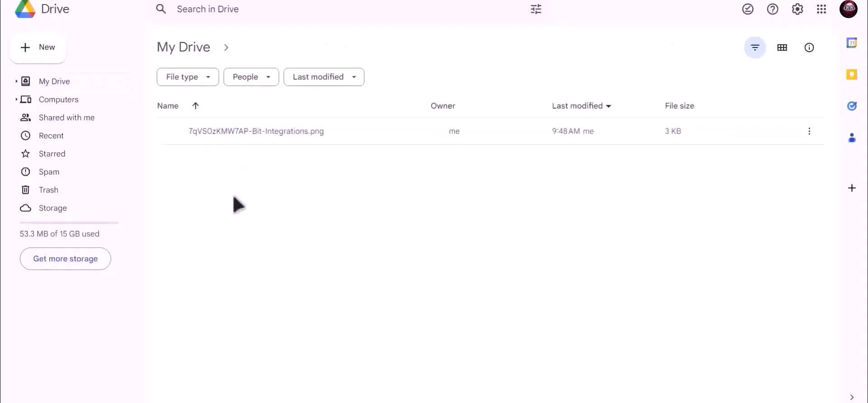